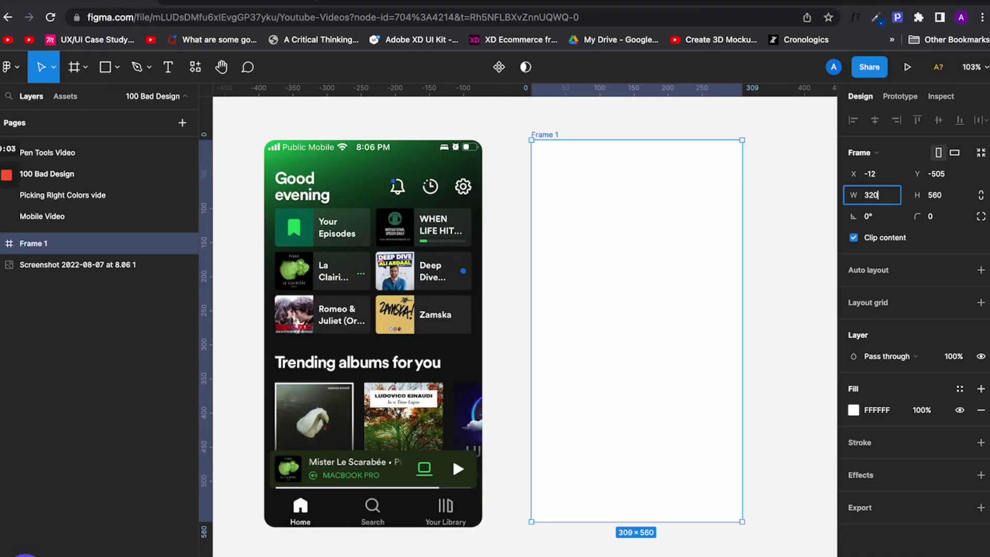
Step: Confirm the 320 px width of the new 320 × 568 frame beside the music app mockup
key(Tab)
key(Tab)
key(Tab)
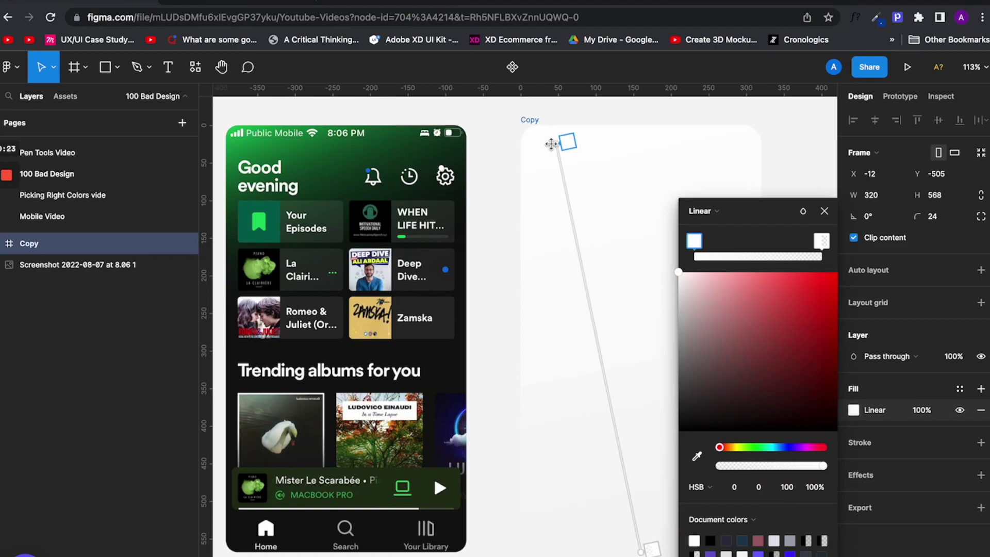
Step: Switch the Copy frame's fill to a linear gradient and drag the dark stop diagonally to mid-line
scroll(277, 420, right, 5)
scroll(276, 419, left, 5)
click(755, 446)
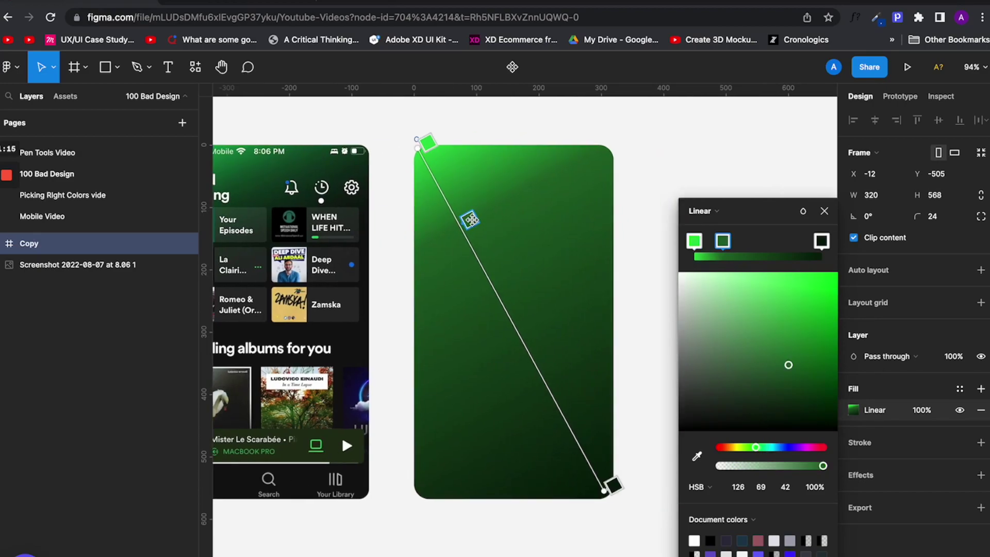
drag(562, 391, 522, 322)
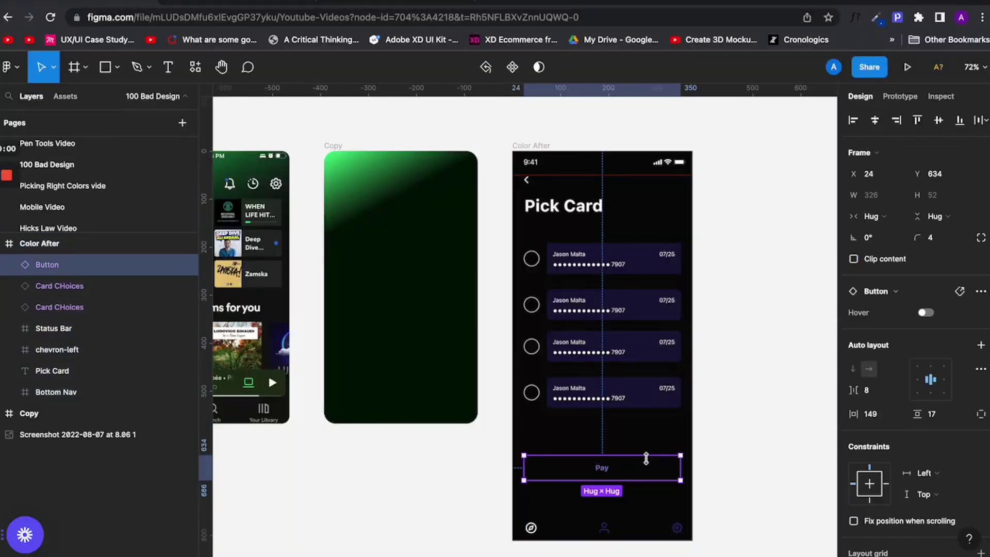
Step: Detach the Pay button and give it a linear gradient ending in dark purple (HSB 248 66 23)
right_click(648, 467)
click(680, 415)
scroll(594, 464, up, 5)
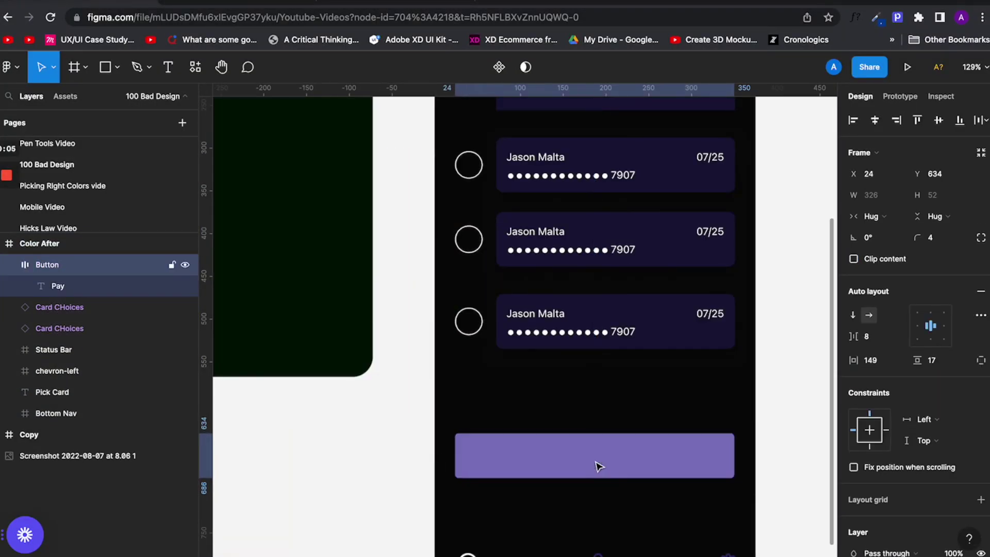
scroll(647, 451, down, 2)
scroll(941, 354, down, 5)
click(853, 367)
click(711, 220)
click(716, 237)
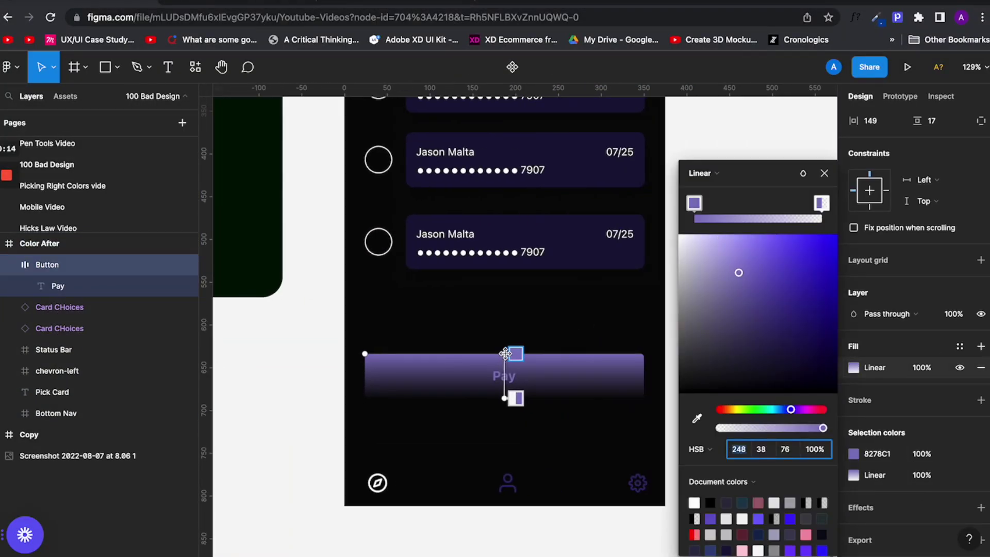
click(782, 357)
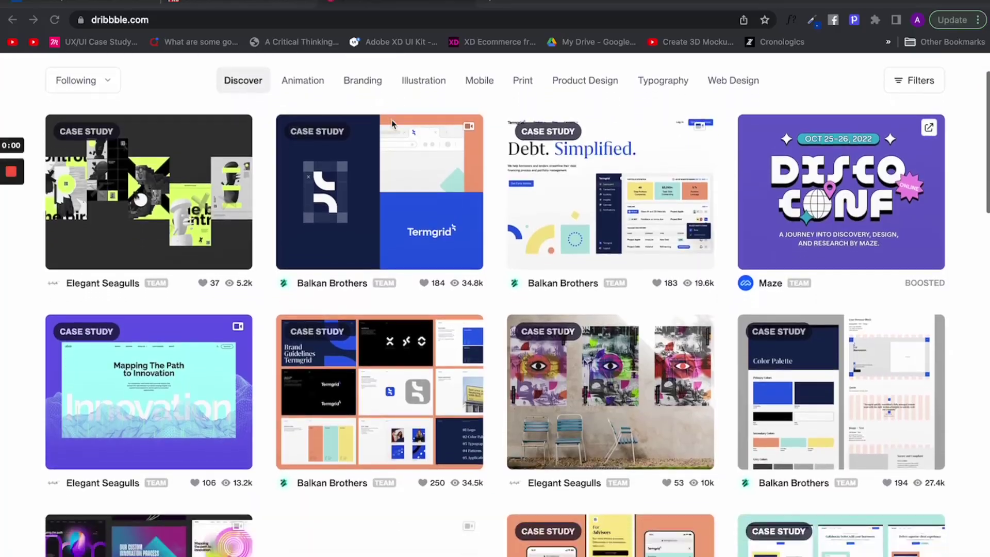
scroll(391, 120, down, 13)
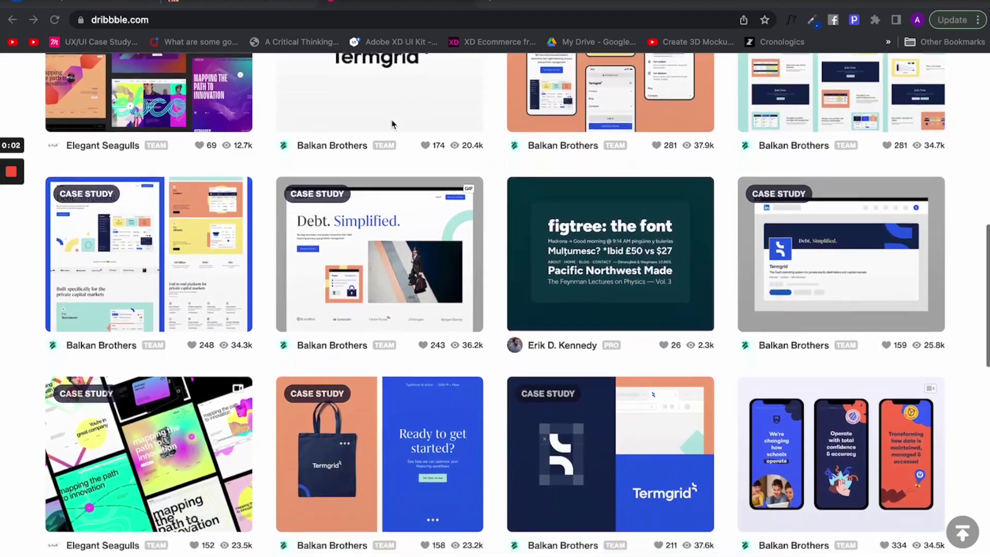
scroll(391, 119, down, 13)
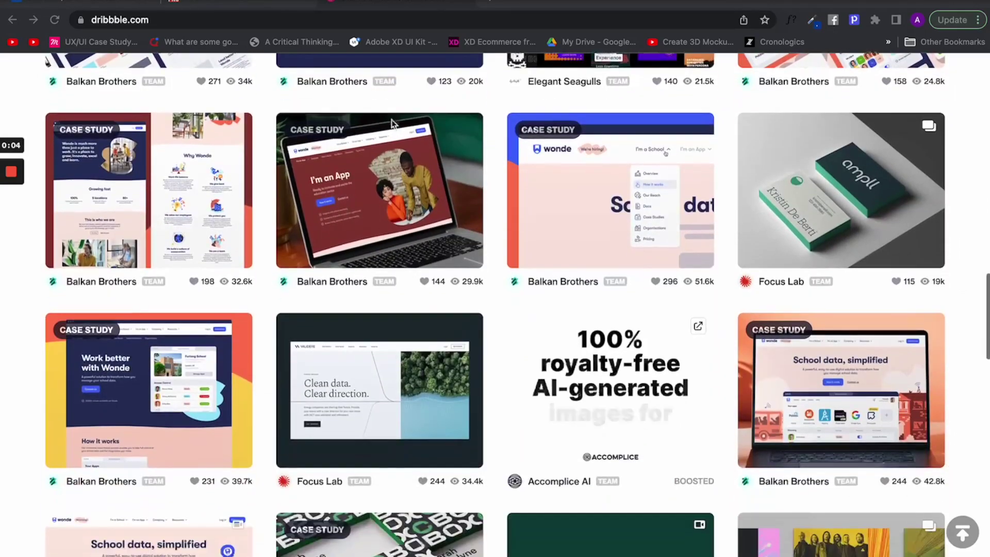
scroll(392, 123, down, 10)
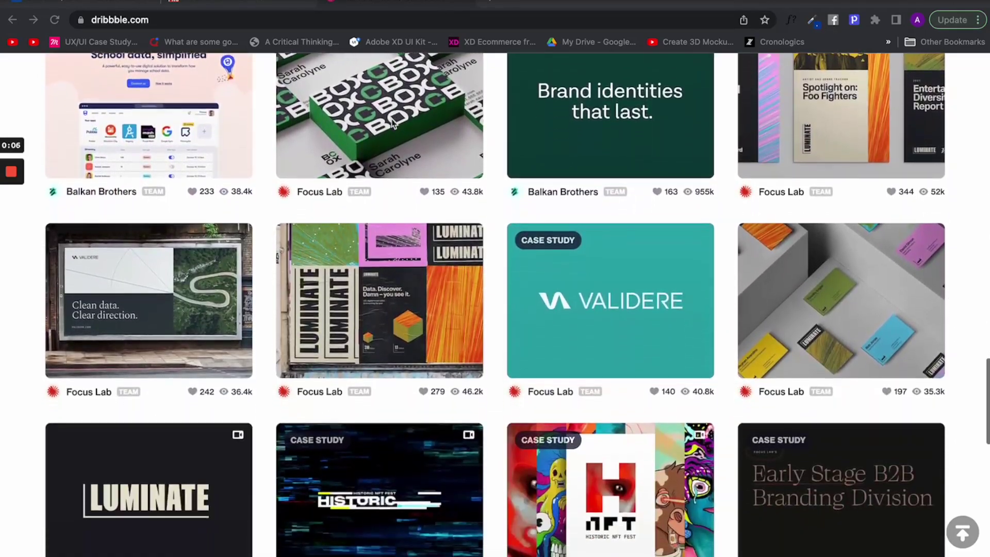
scroll(392, 123, down, 14)
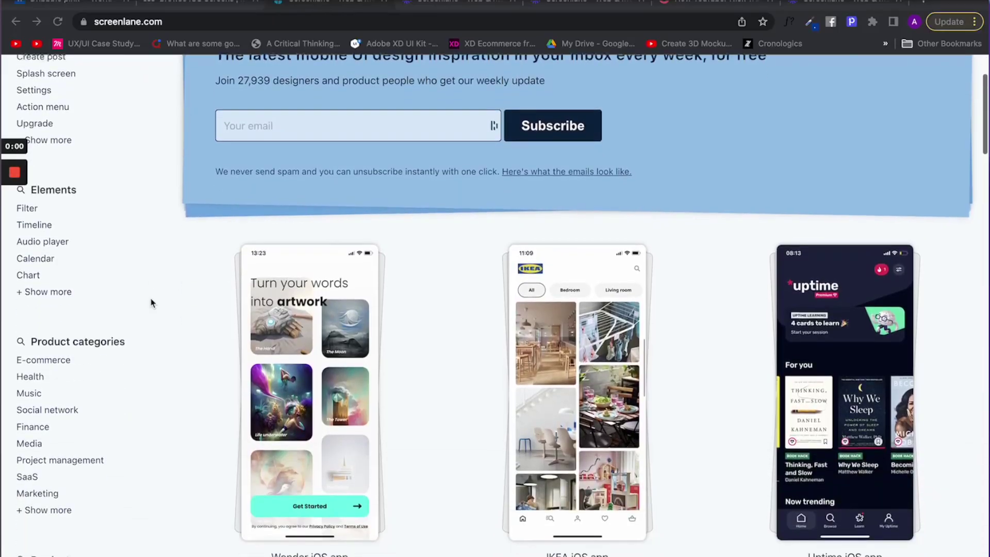
Step: Expand Screenlane's product list with Show more, open Canva, then expand the list again
scroll(151, 304, down, 7)
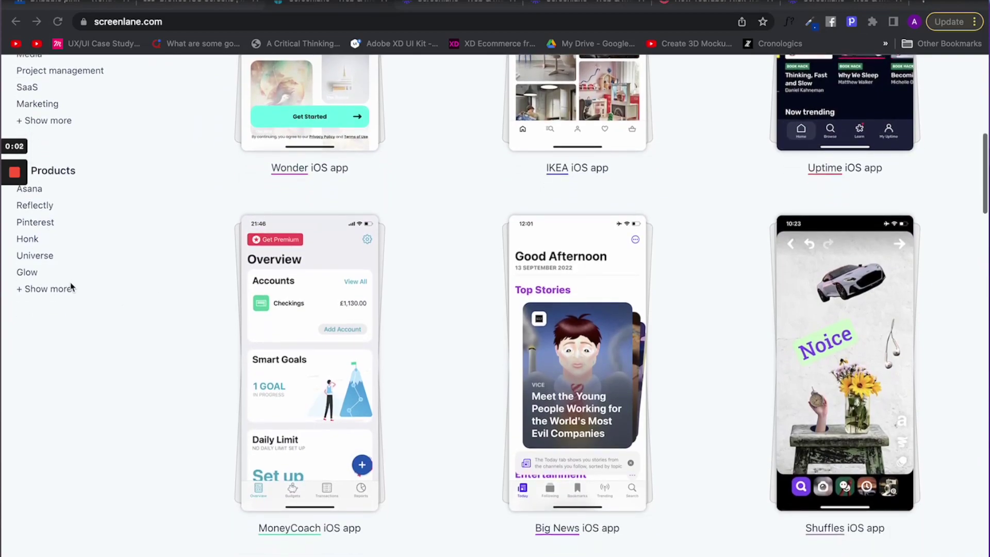
click(64, 293)
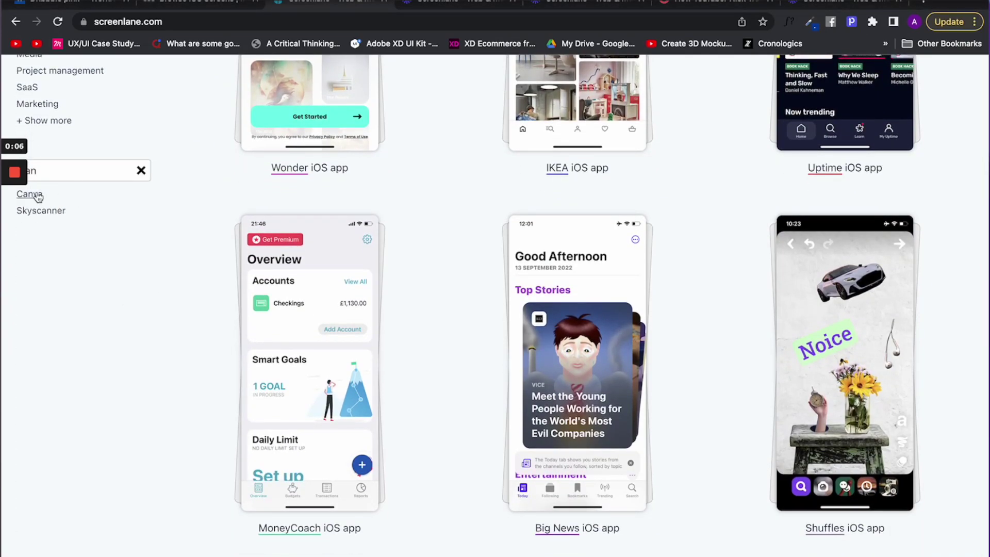
click(29, 195)
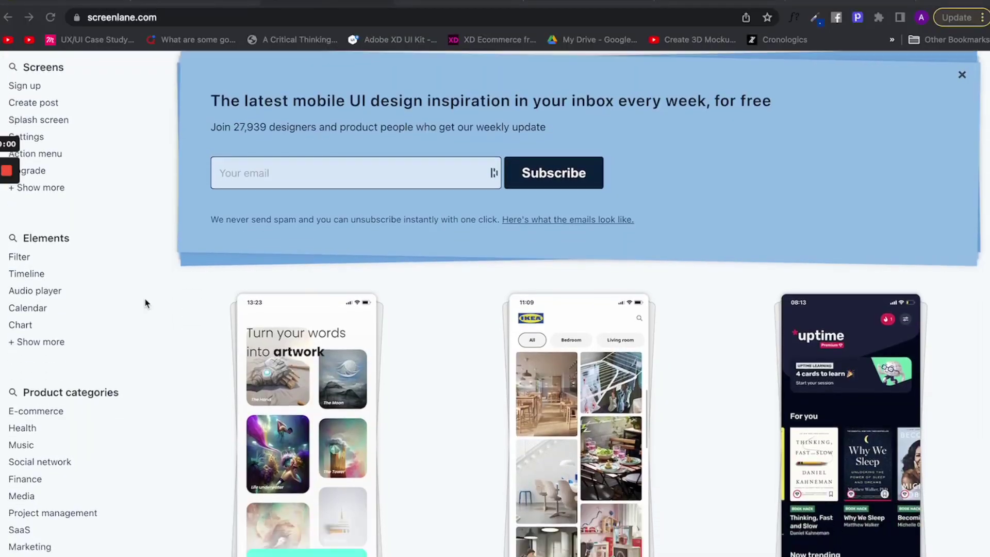
scroll(145, 303, down, 9)
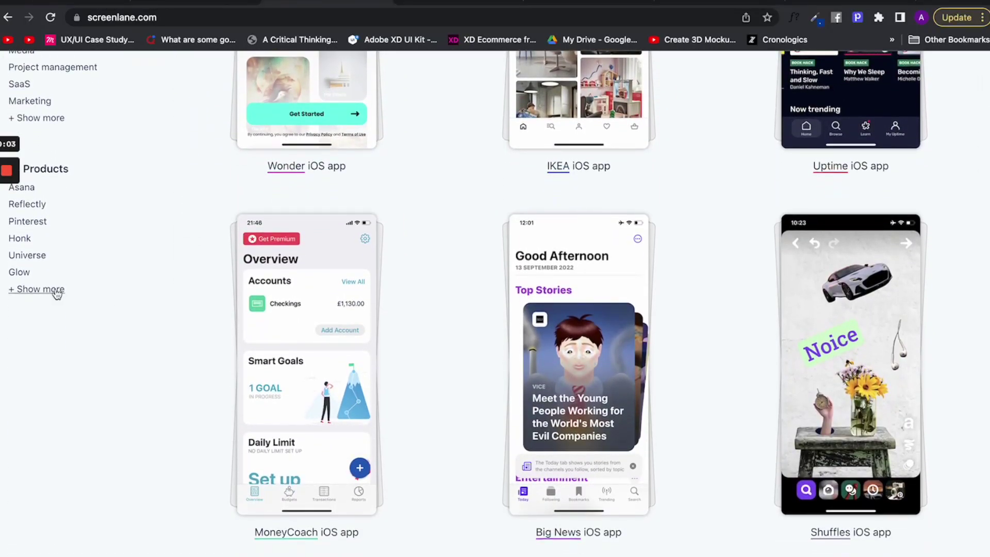
click(57, 289)
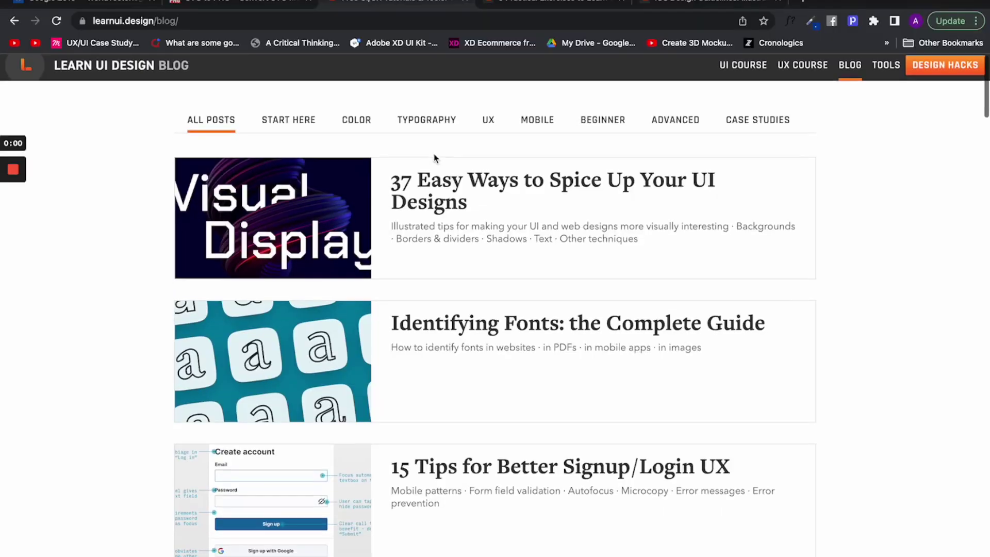
scroll(435, 158, down, 7)
scroll(435, 159, down, 15)
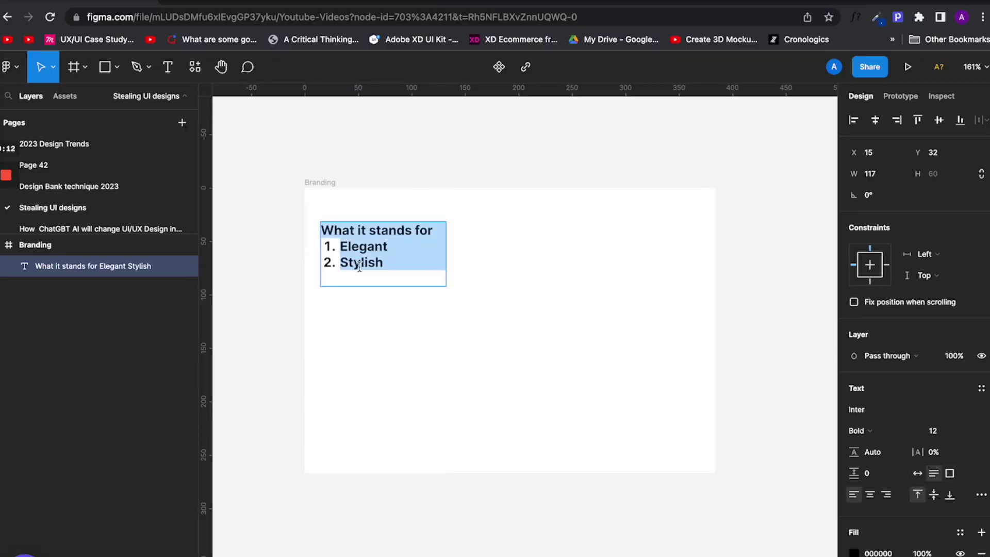
Step: Finish the 'What it stands for: 1. Elegant, 2. Stylish' note by deselecting it
click(493, 289)
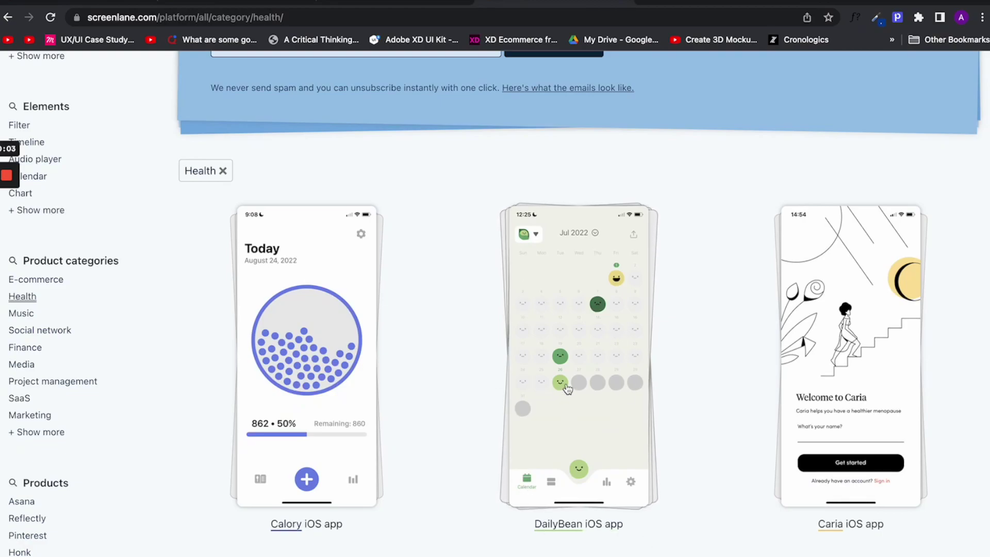
Step: Scroll through the Health category's Calory, DailyBean and Caria app screens
scroll(567, 389, down, 15)
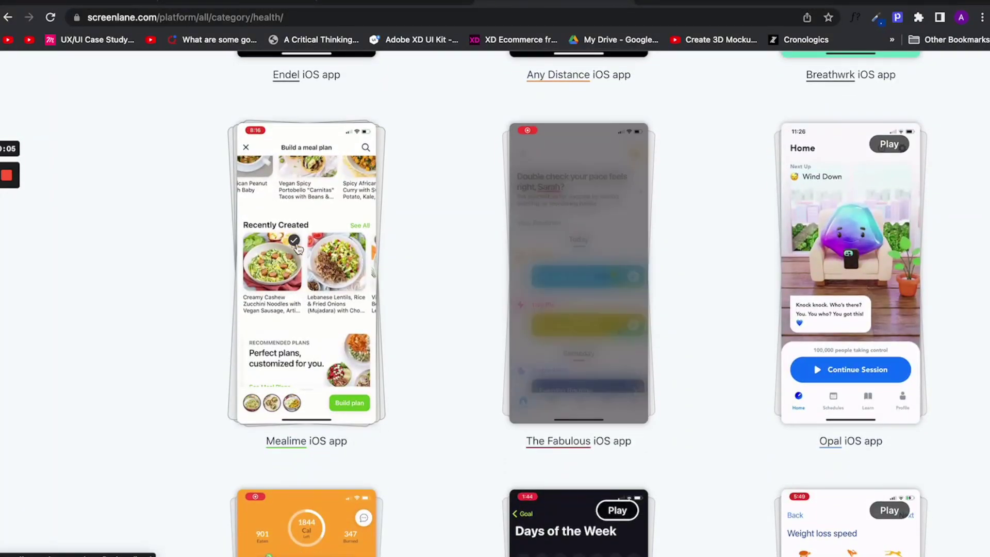
scroll(332, 330, down, 7)
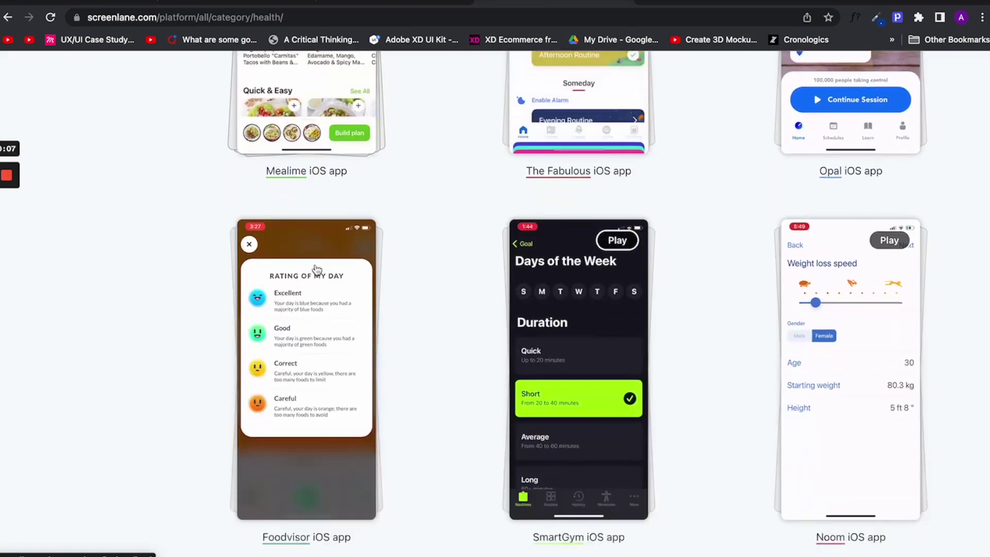
scroll(278, 287, down, 7)
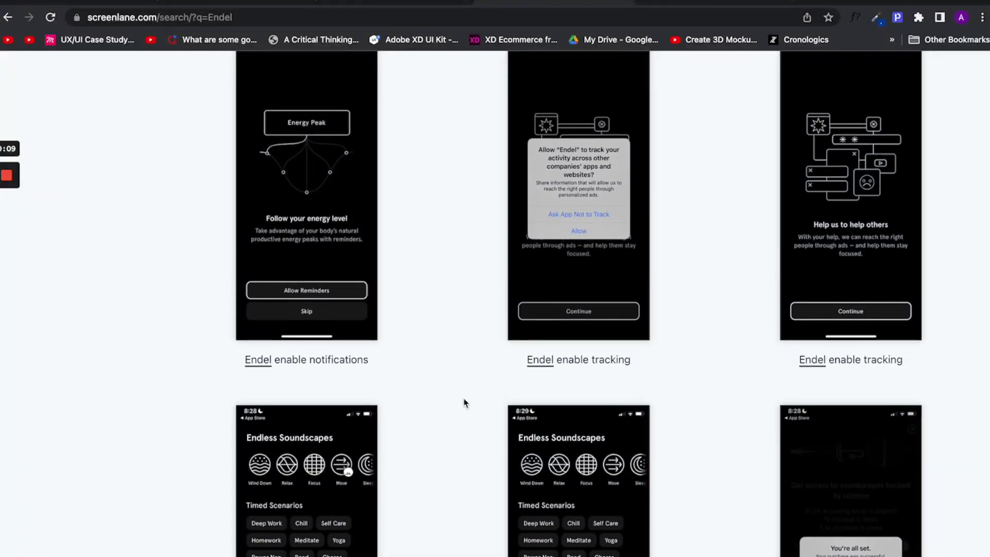
scroll(469, 423, down, 7)
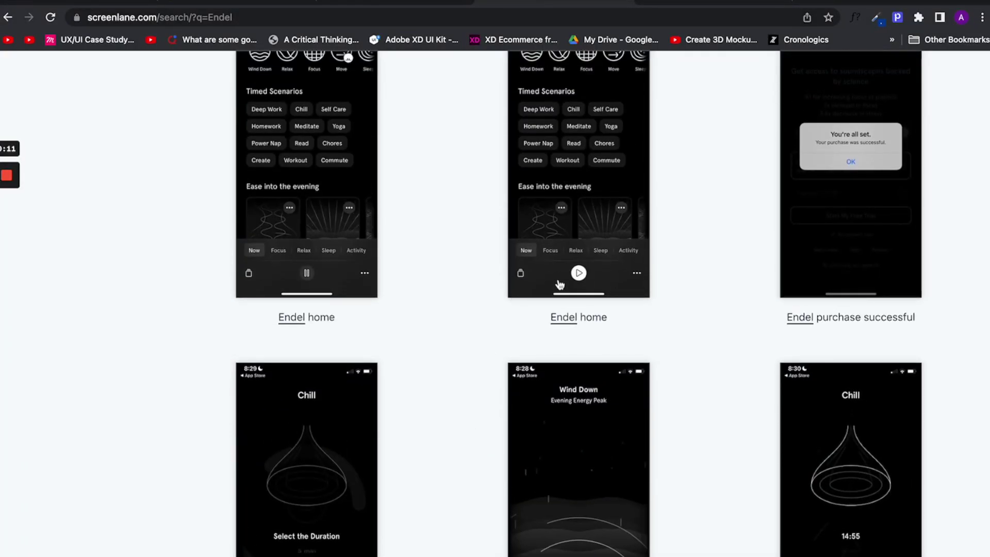
scroll(433, 324, up, 1)
scroll(527, 179, up, 1)
scroll(527, 179, down, 2)
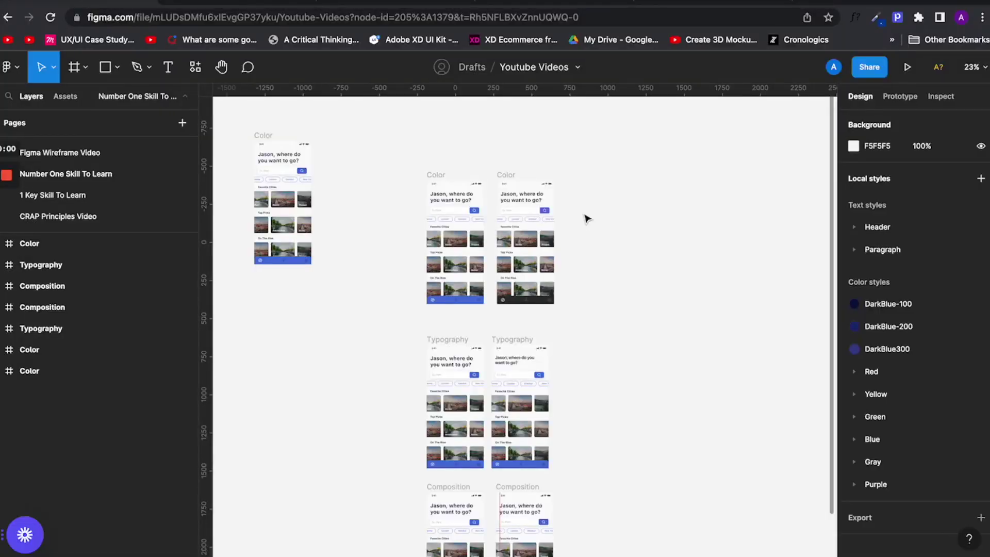
ctrl+scroll(586, 218, up, 5)
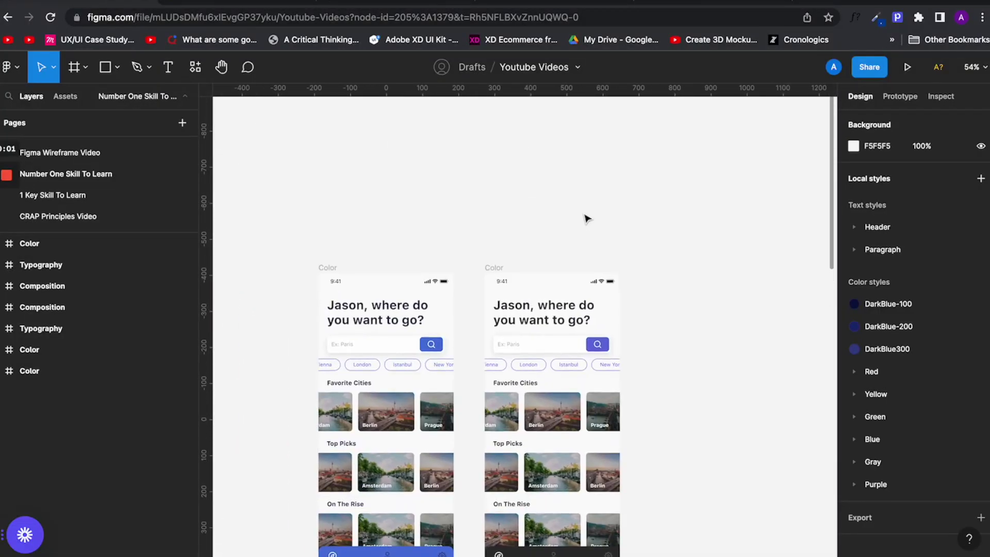
scroll(587, 218, down, 5)
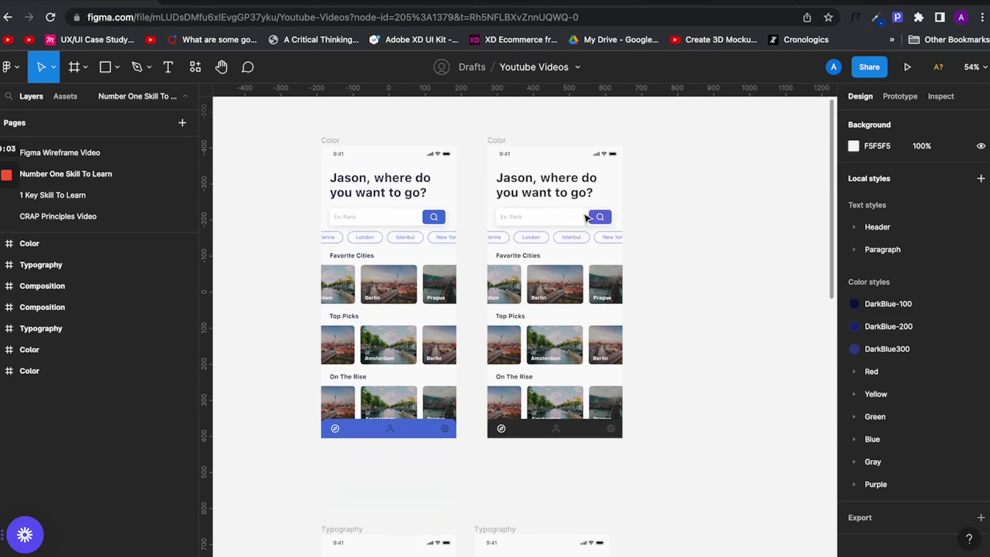
scroll(587, 219, down, 6)
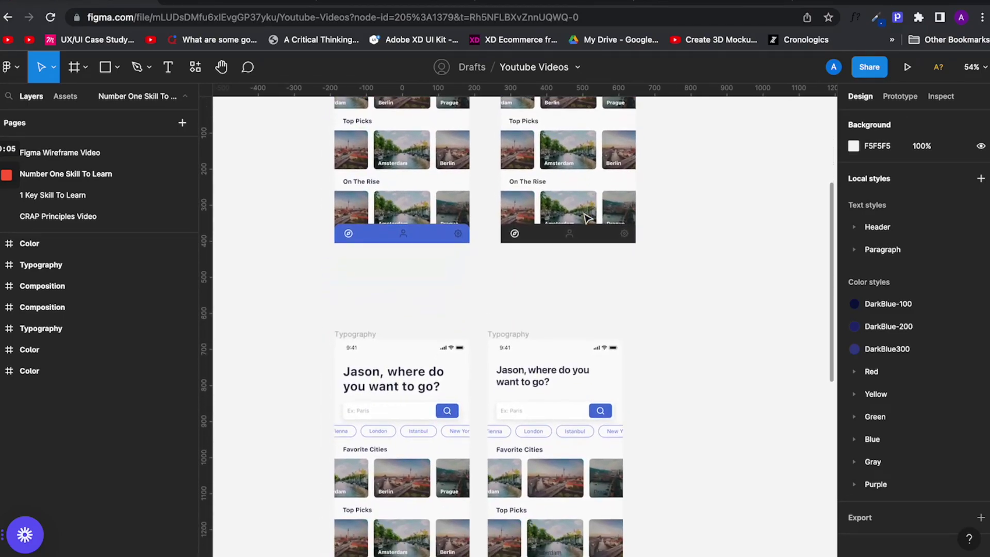
scroll(587, 219, down, 9)
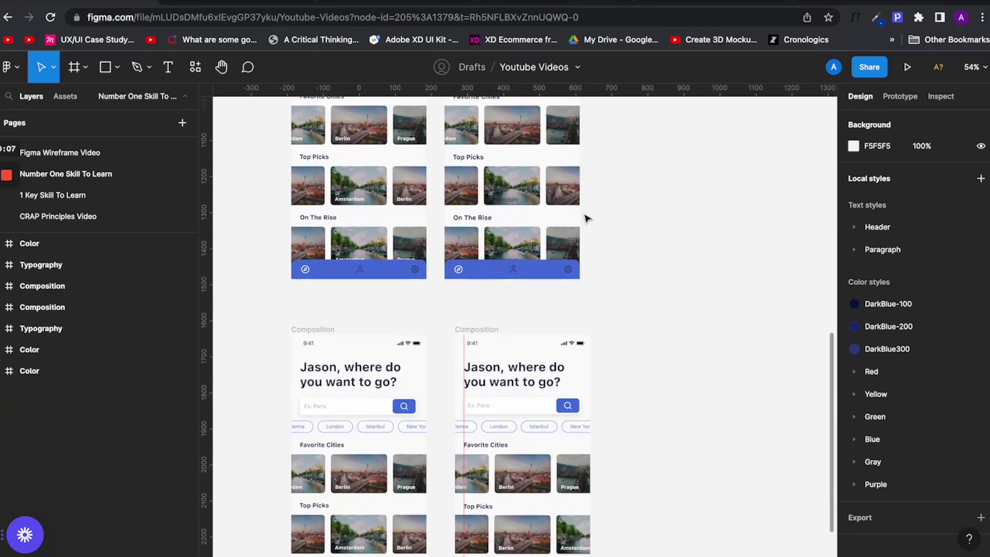